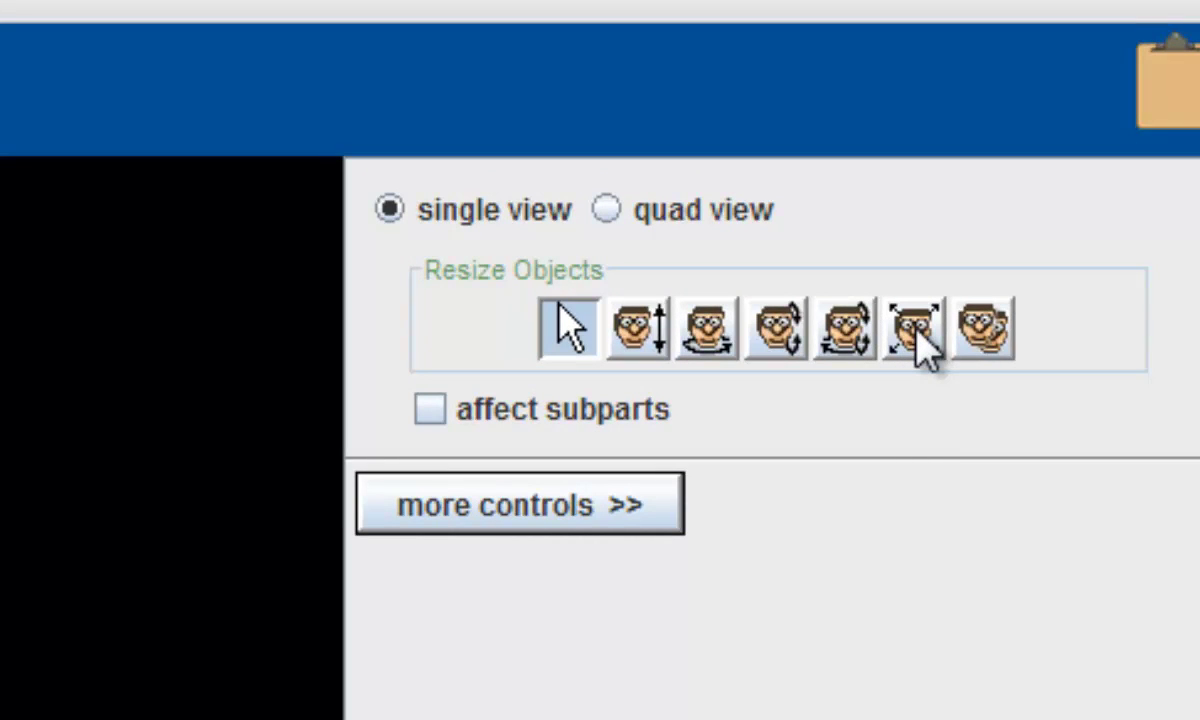
- Shrink the humvee with the resize tool and move it sideways so the astronaut stands uncovered
click(915, 328)
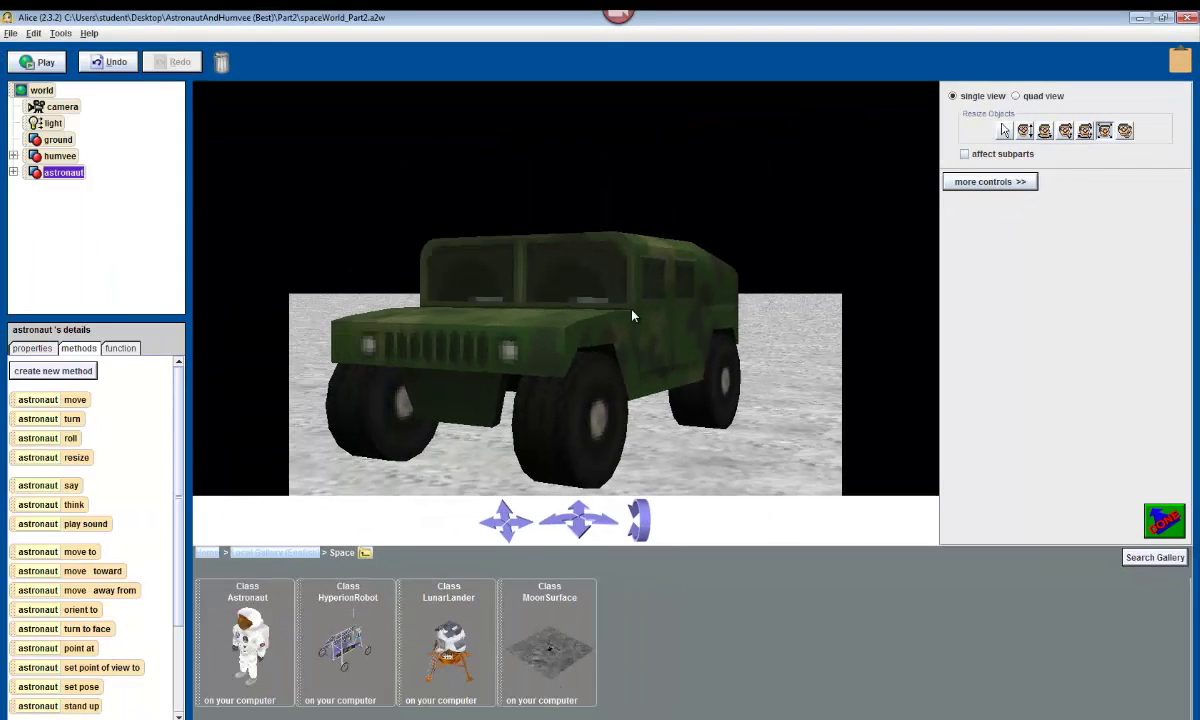
mouse_move(632, 315)
mouse_down()
mouse_move(632, 195)
mouse_move(632, 307)
mouse_up()
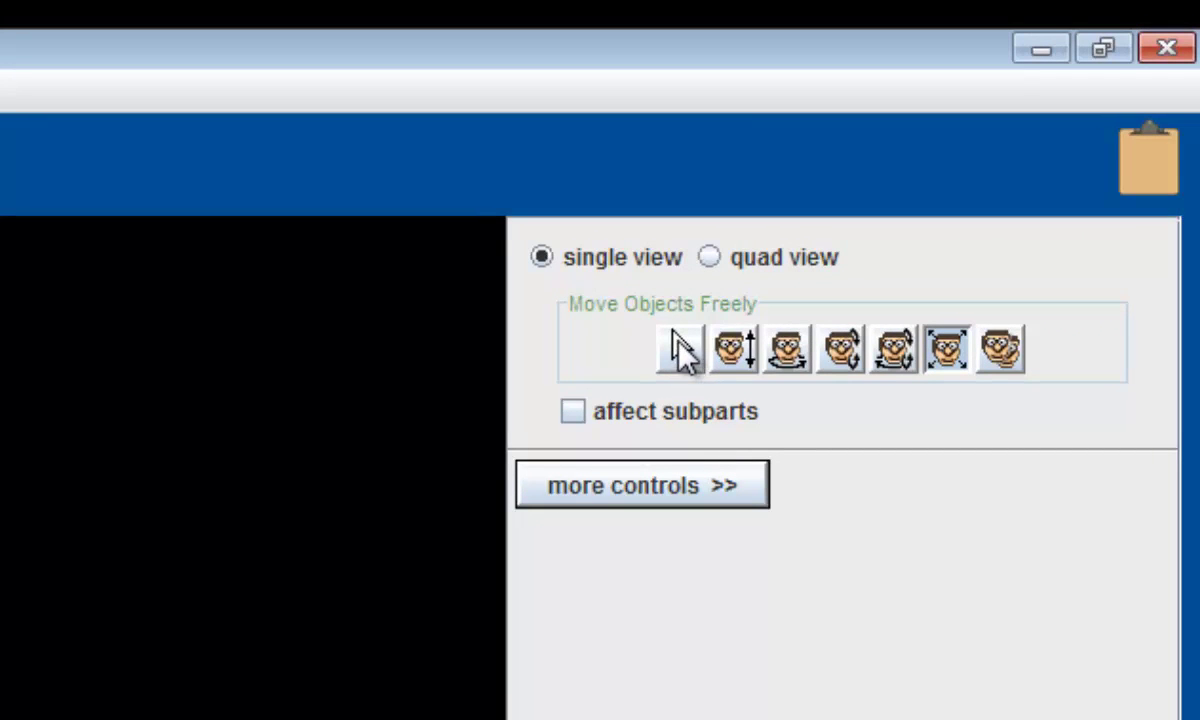
click(680, 348)
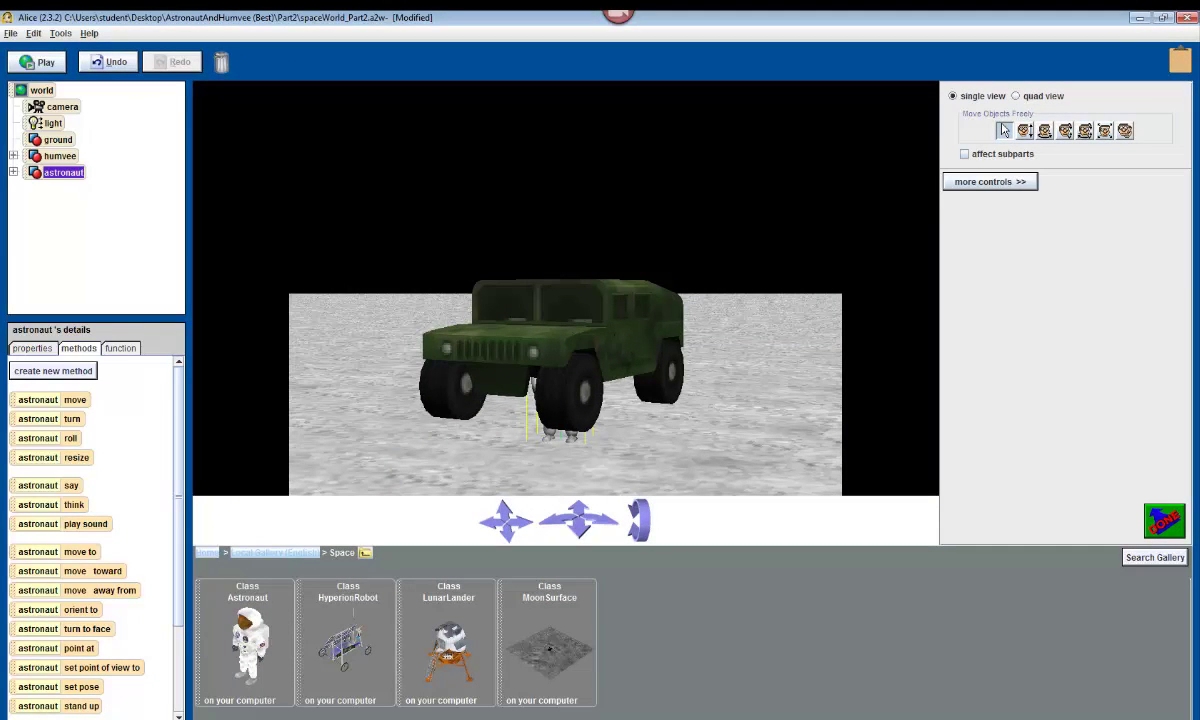
click(620, 341)
drag(620, 341, 505, 340)
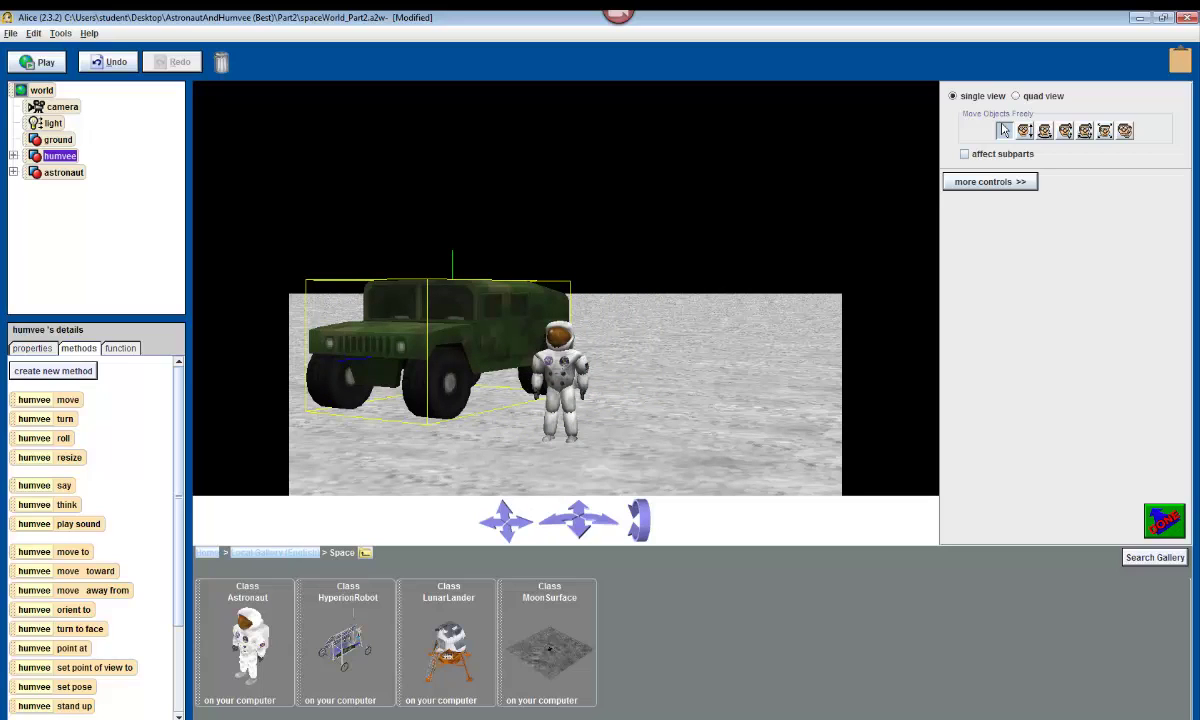
- Move the astronaut well clear of the humvee's rear and bring the humvee slightly closer to the camera
drag(560, 370, 626, 370)
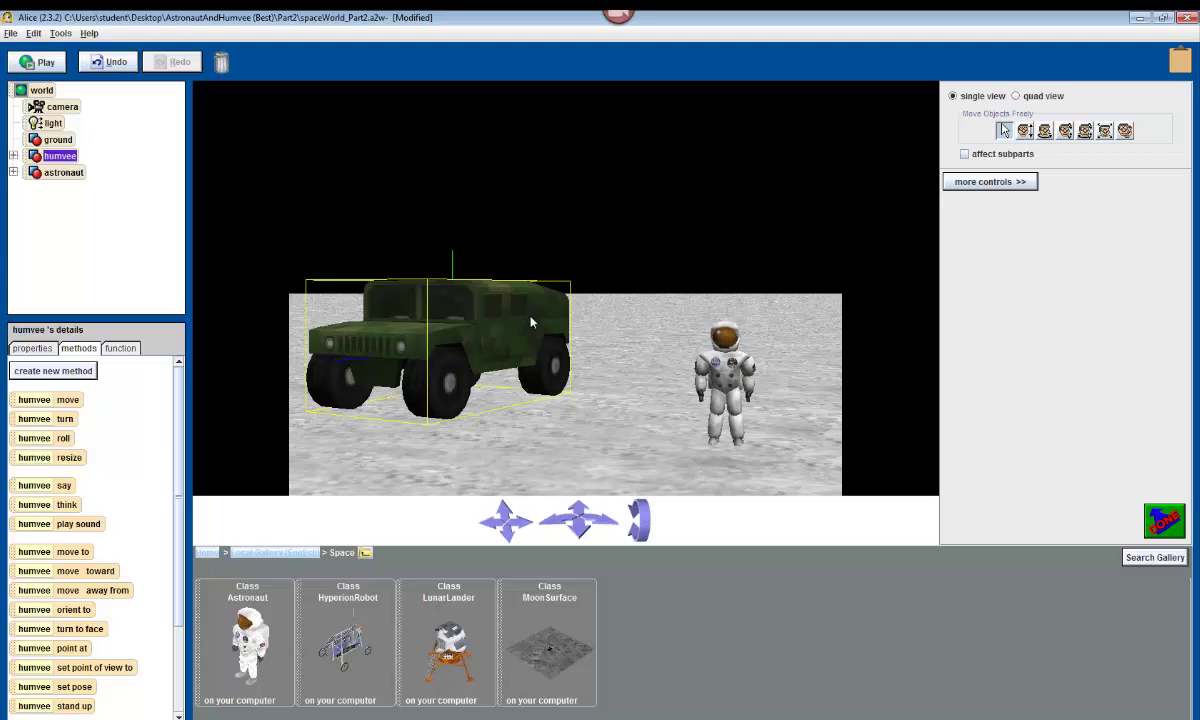
drag(471, 317, 478, 331)
drag(717, 361, 731, 361)
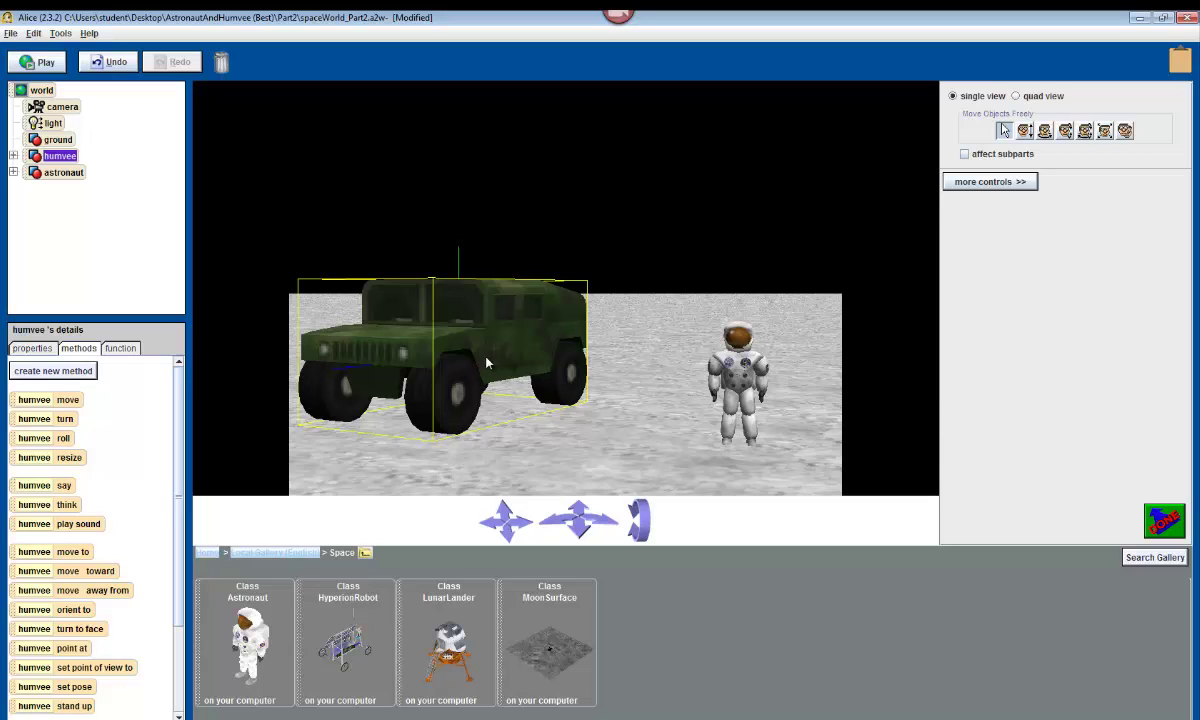
- Try moving the humvee far back to the horizon and sideways along it
drag(494, 348, 525, 292)
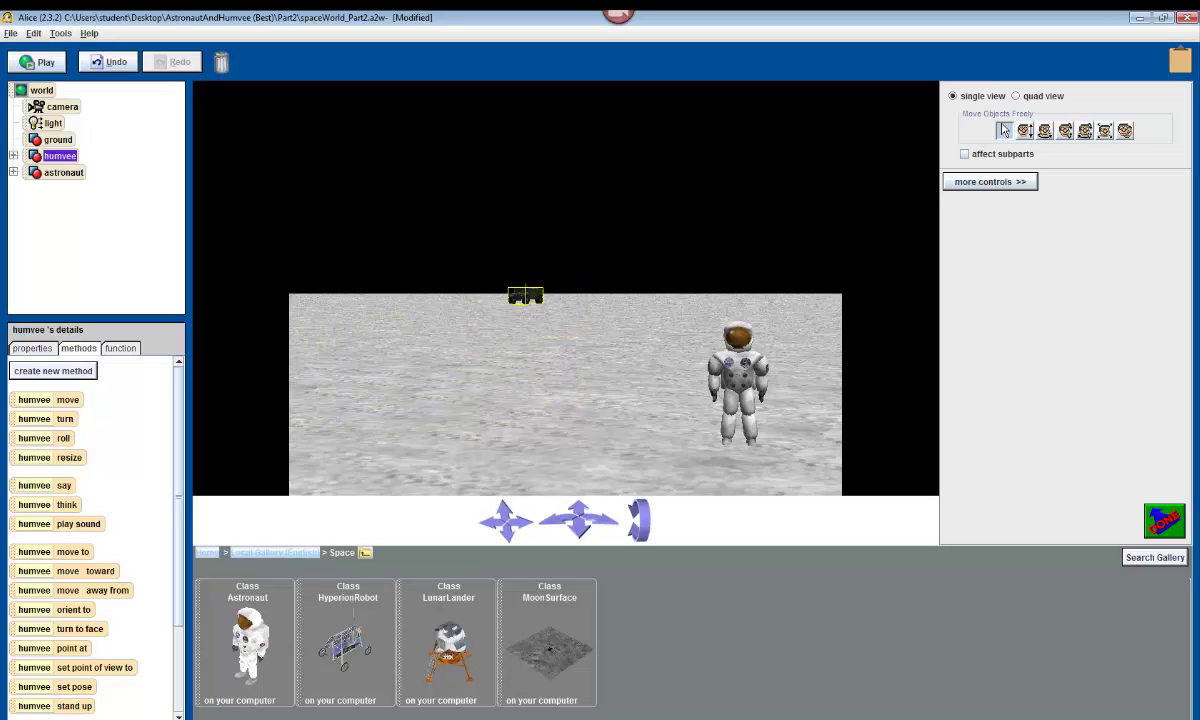
click(535, 287)
drag(535, 296, 470, 288)
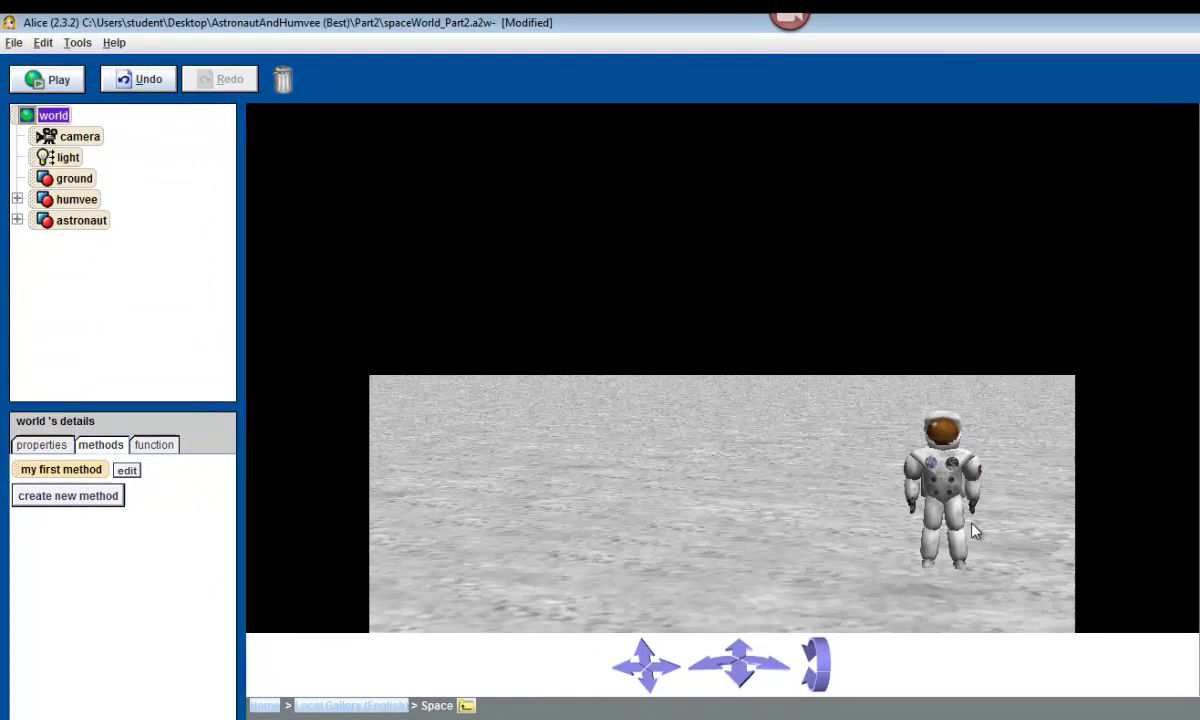
- Undo the moves that sent the humvee off to the horizon
click(146, 89)
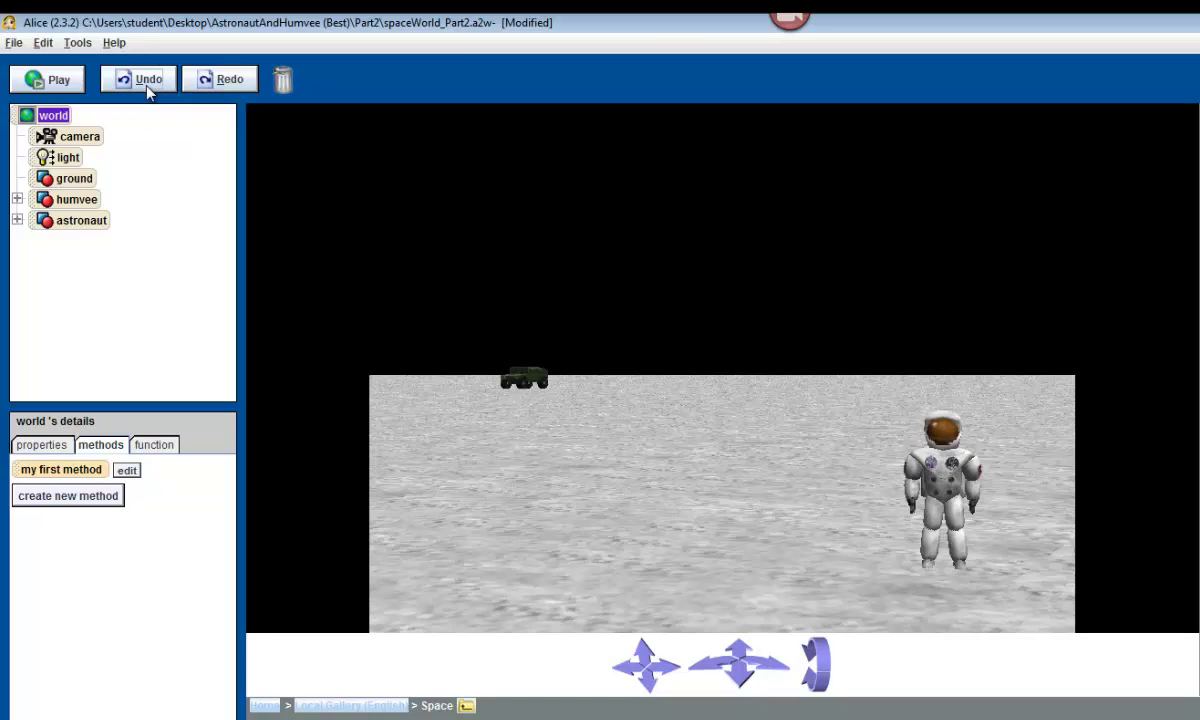
click(146, 89)
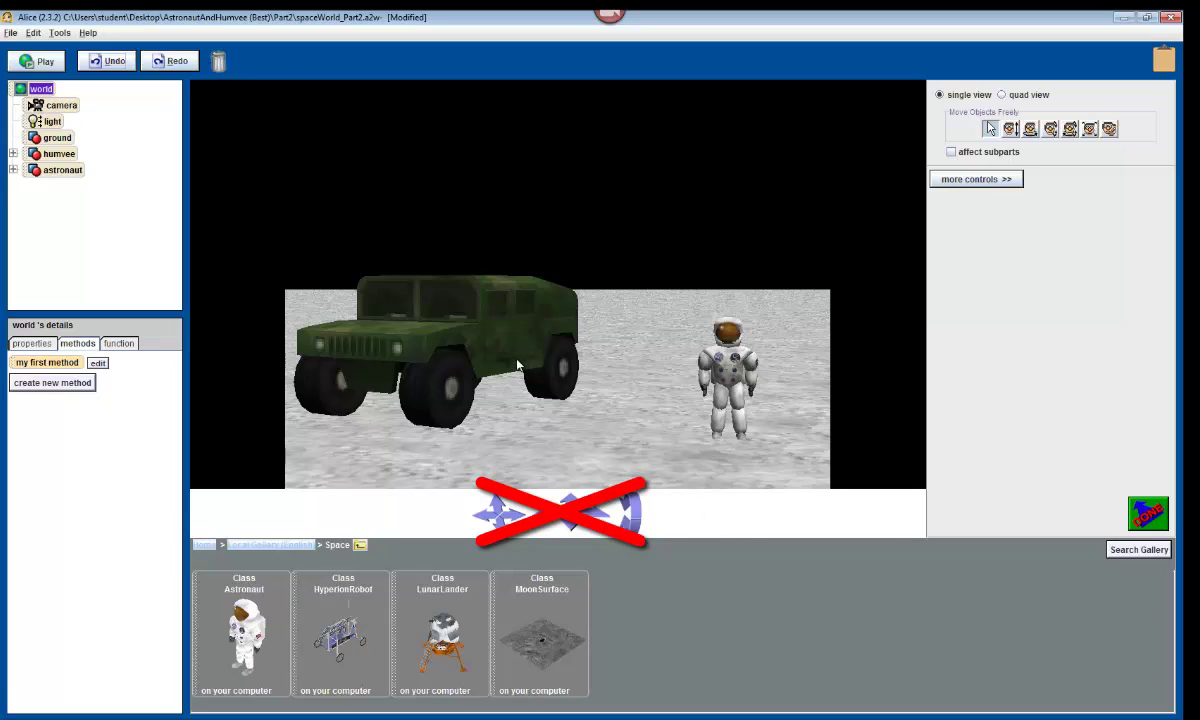
click(118, 60)
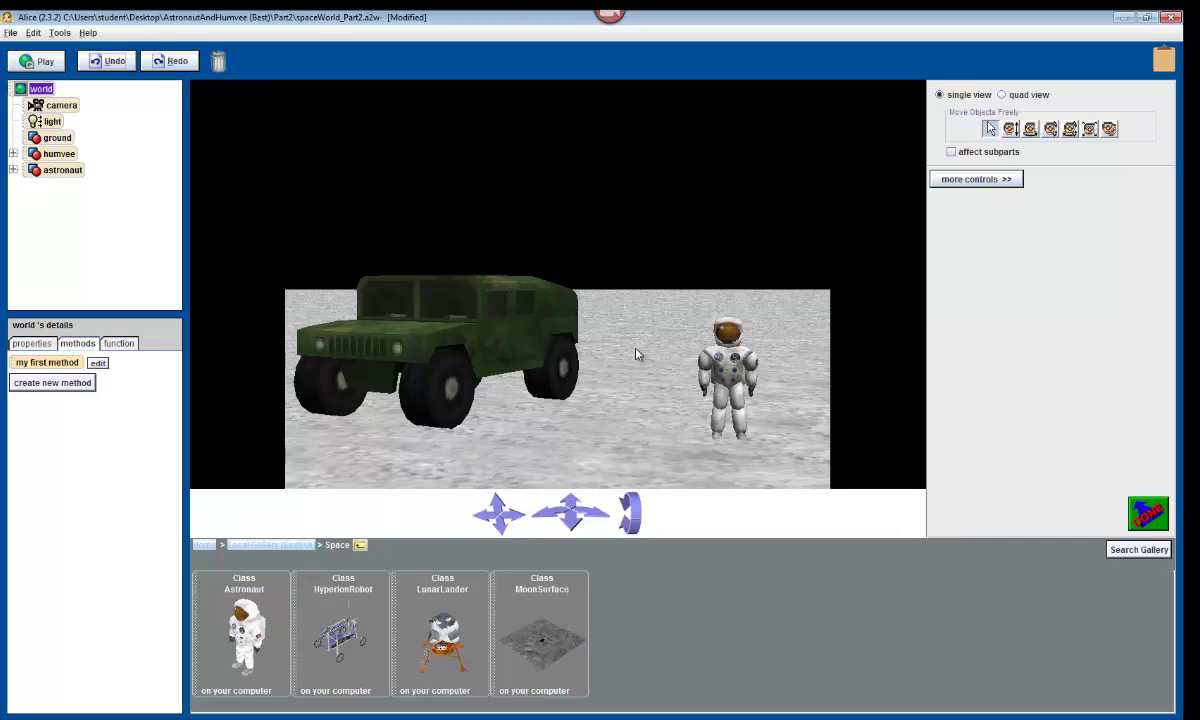
- Bring the humvee slightly nearer to the camera and nudge the astronaut's position by hand
drag(458, 335, 463, 350)
drag(732, 373, 732, 371)
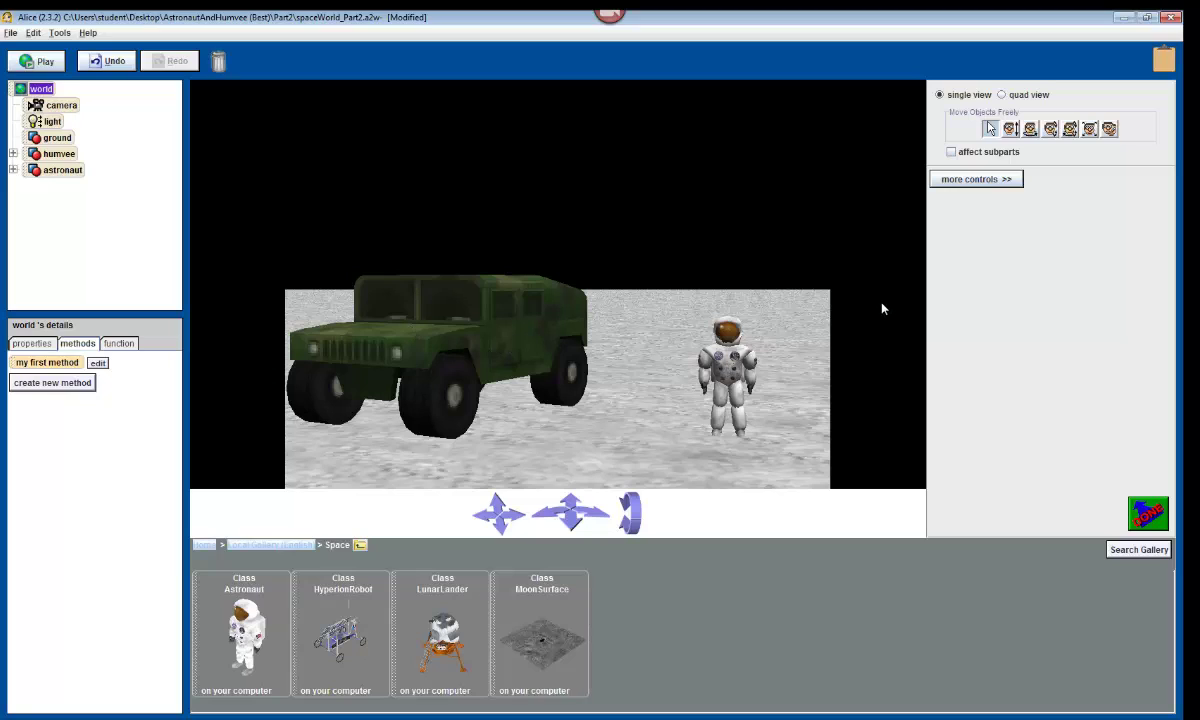
- Adjust the humvee's height with vertical-only movement until its wheels rest on the moon ground instead of floating or sinking
click(1012, 130)
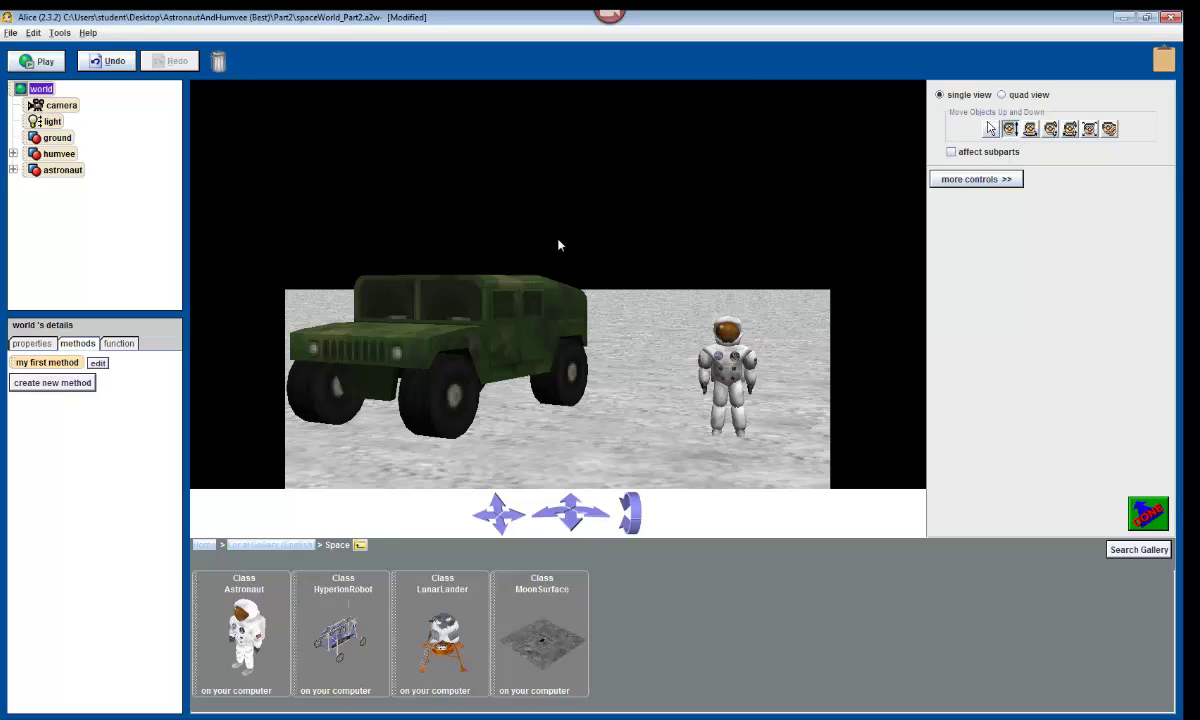
mouse_move(450, 355)
mouse_down()
mouse_move(450, 90)
mouse_move(450, 430)
mouse_move(450, 50)
mouse_move(450, 339)
mouse_up()
click(536, 319)
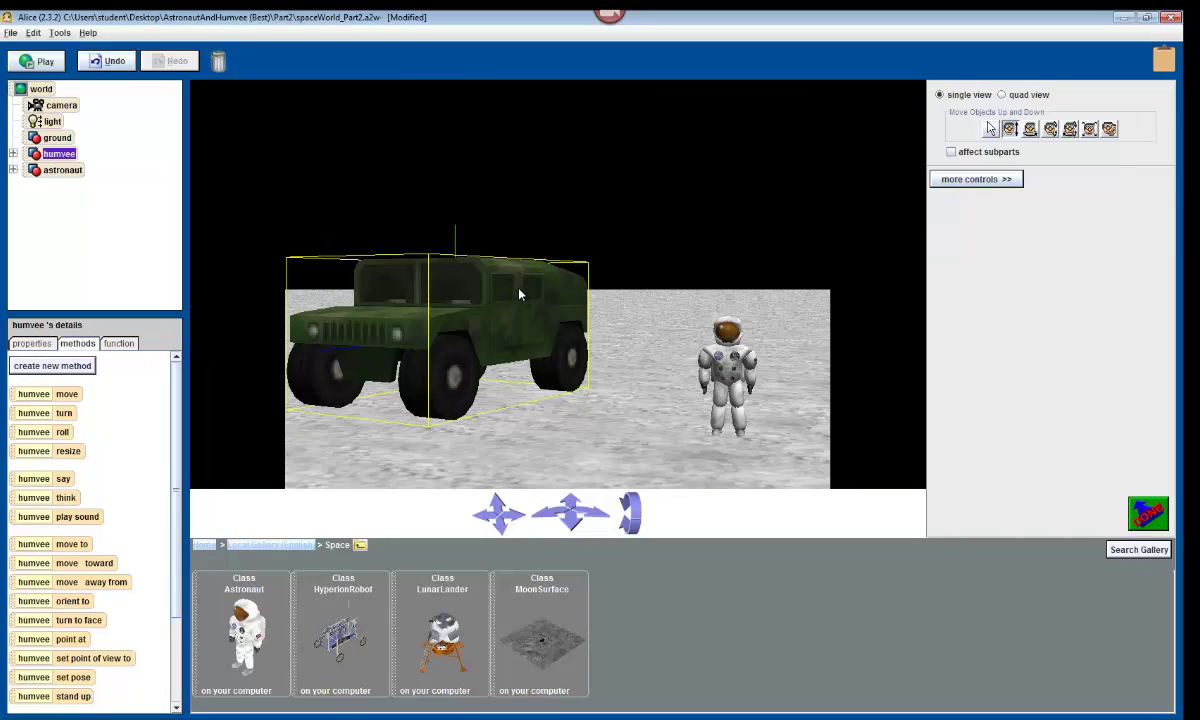
drag(519, 294, 528, 334)
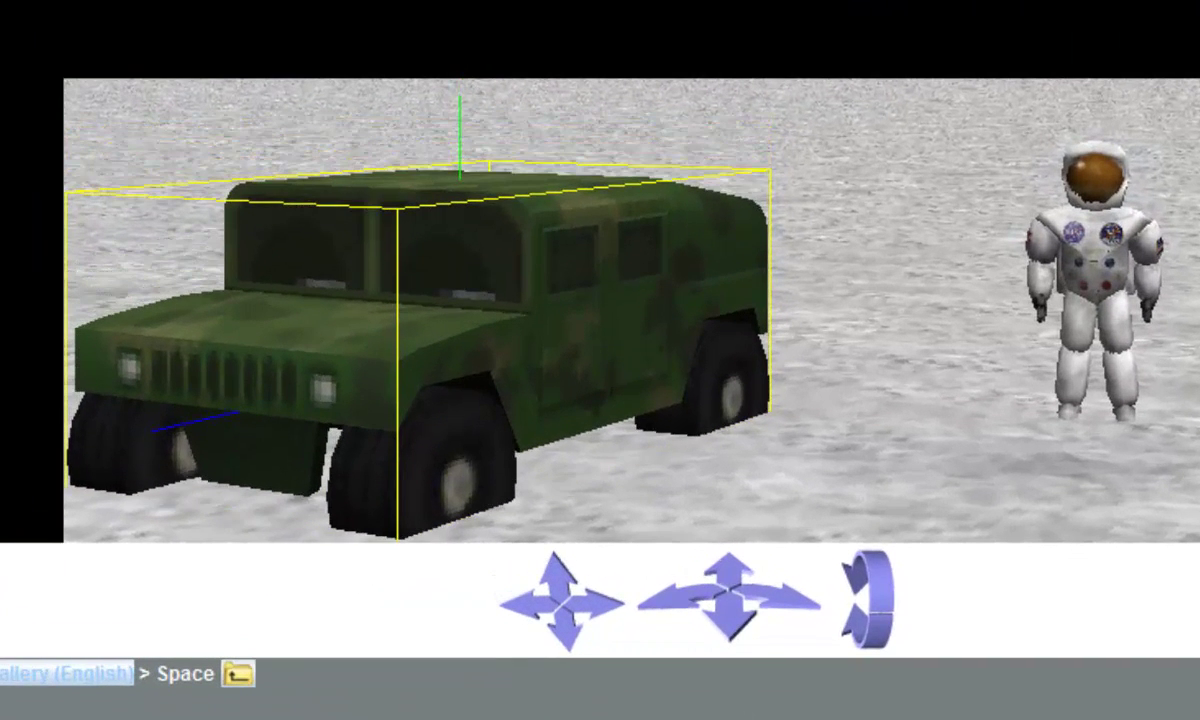
drag(625, 216, 626, 154)
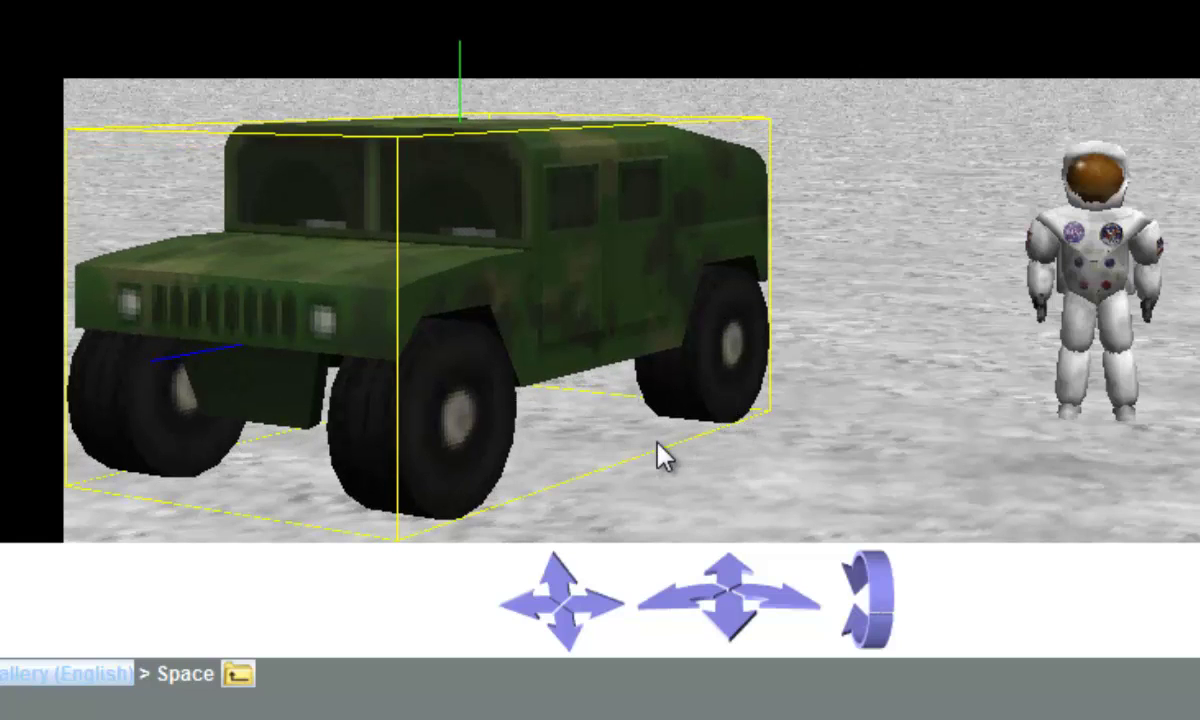
mouse_move(656, 299)
mouse_down()
mouse_move(656, 310)
mouse_move(656, 300)
mouse_up()
drag(612, 258, 612, 255)
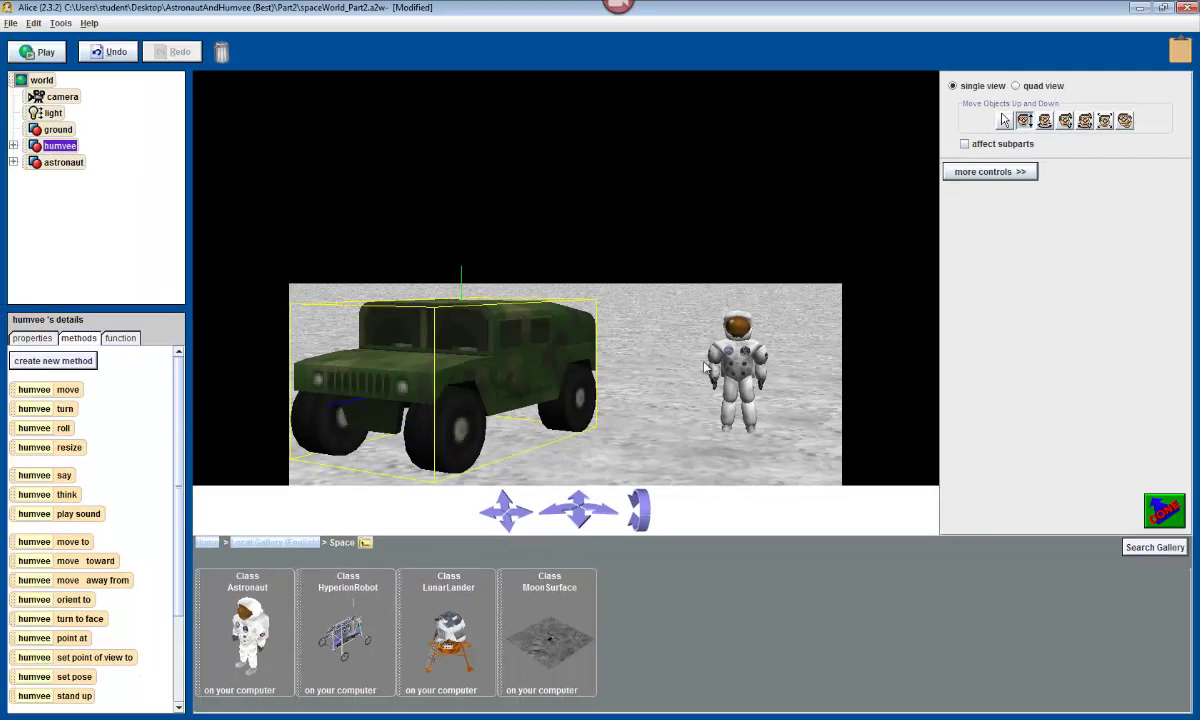
- Raise the astronaut slightly with vertical-only movement so its feet stand on the ground
click(740, 358)
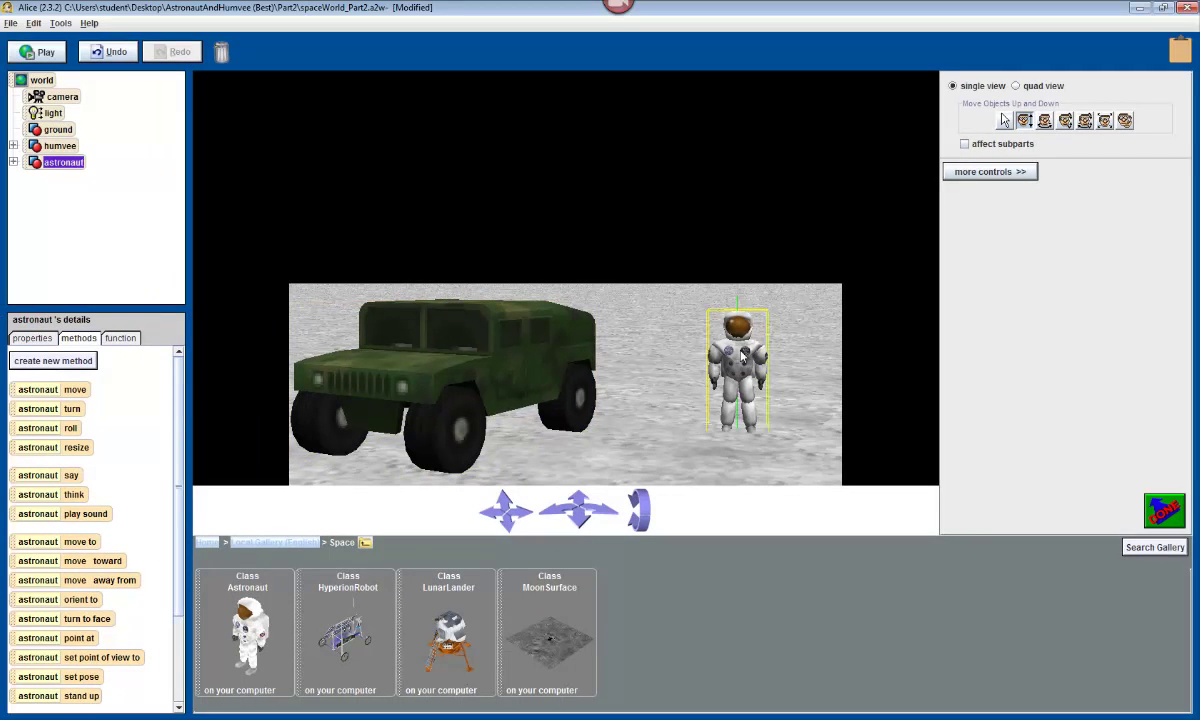
drag(740, 360, 738, 356)
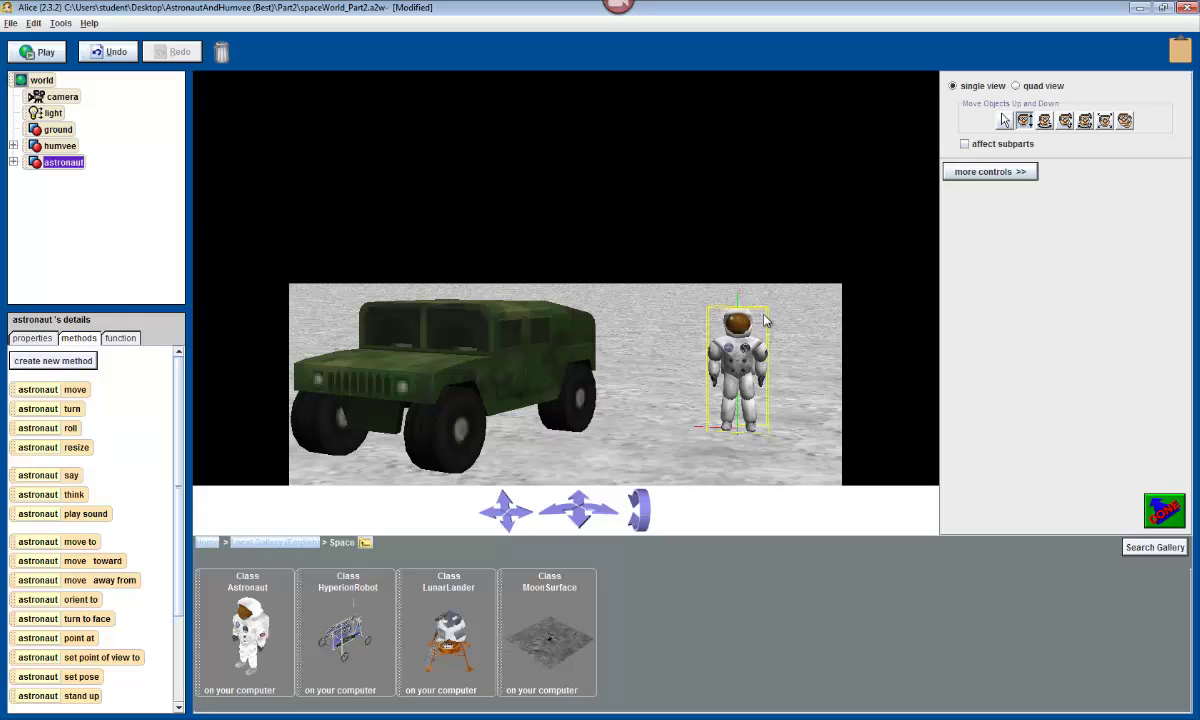
- Turn the humvee horizontally until its side faces the camera, and try turning the astronaut while keeping it facing forward
click(1044, 121)
drag(482, 337, 556, 340)
drag(755, 344, 800, 345)
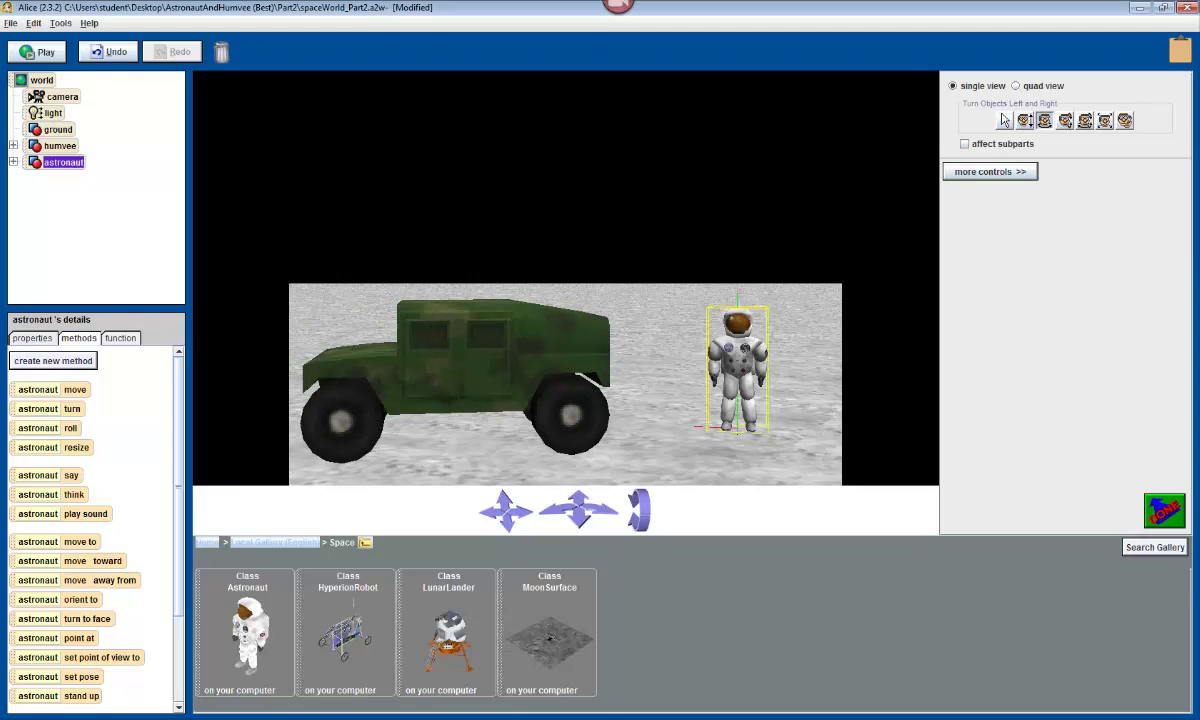
mouse_move(570, 340)
mouse_down()
mouse_move(538, 340)
mouse_move(592, 340)
mouse_move(561, 340)
mouse_up()
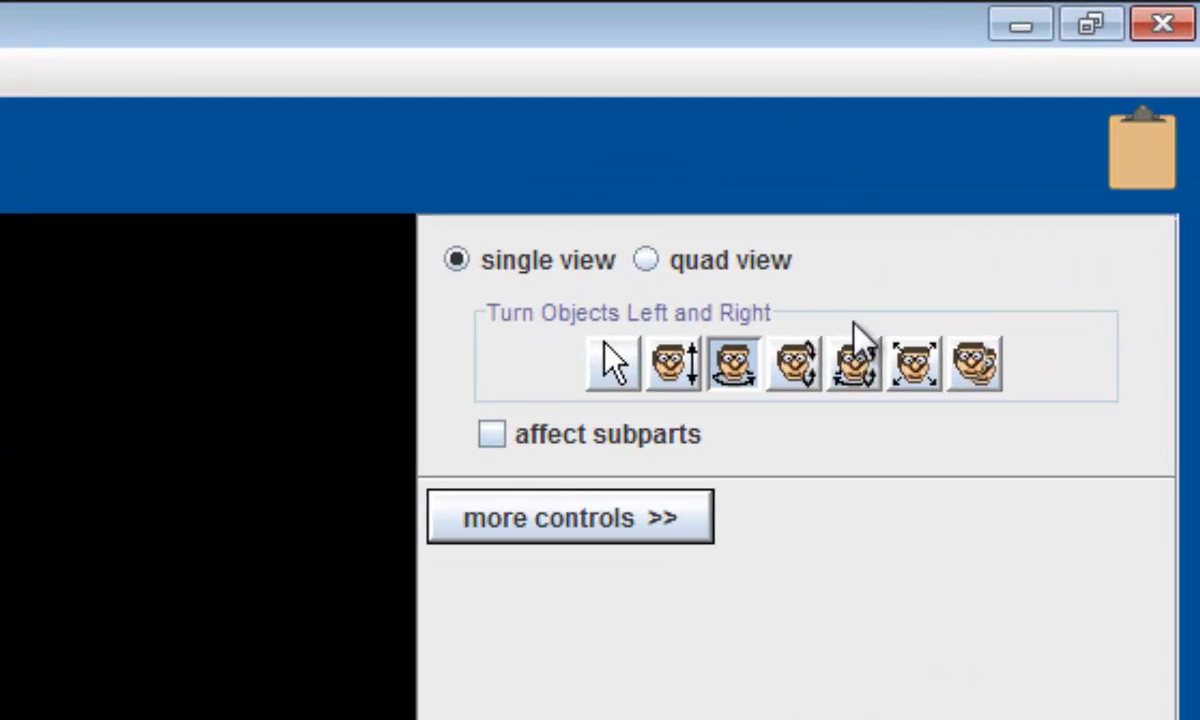
- Try tilting the astronaut with the forwards-and-backwards turning tool, and undo the tilt
click(797, 364)
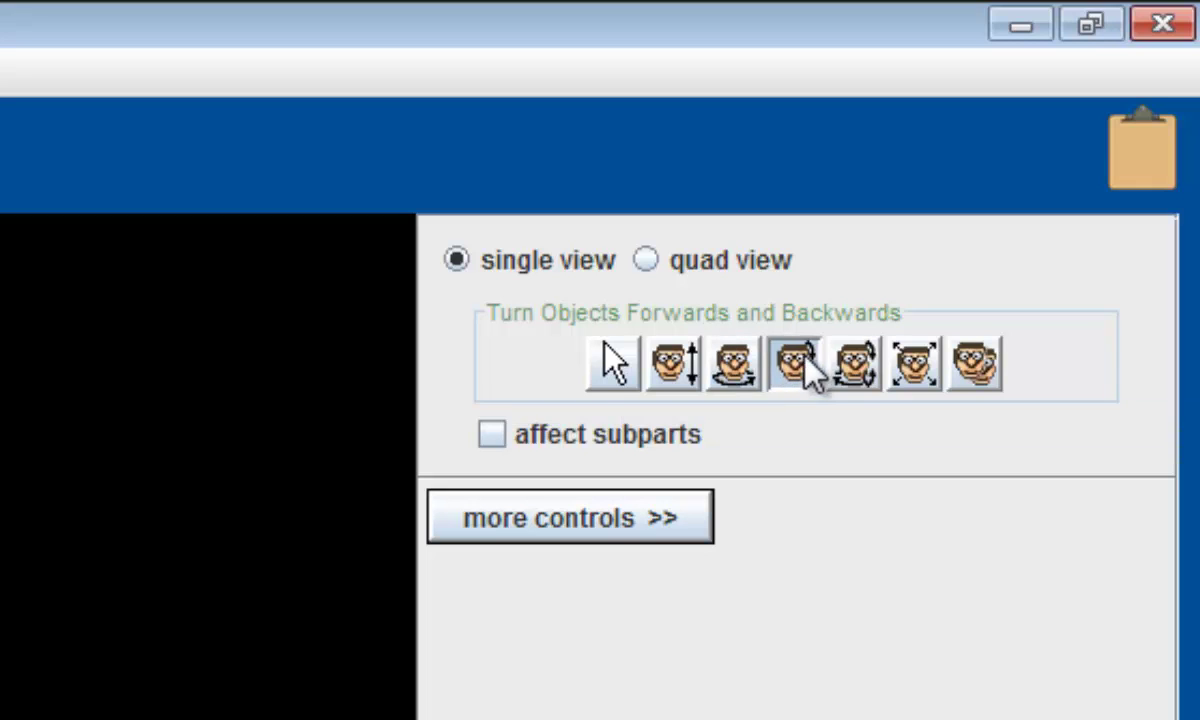
click(858, 372)
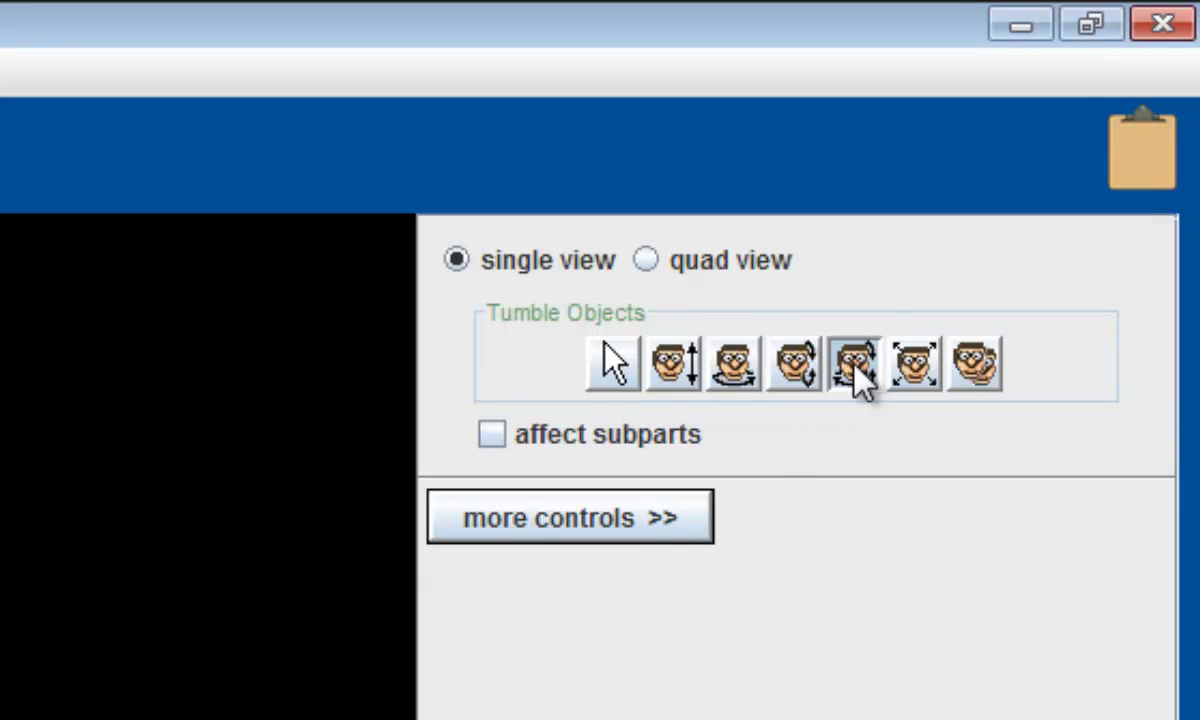
click(791, 364)
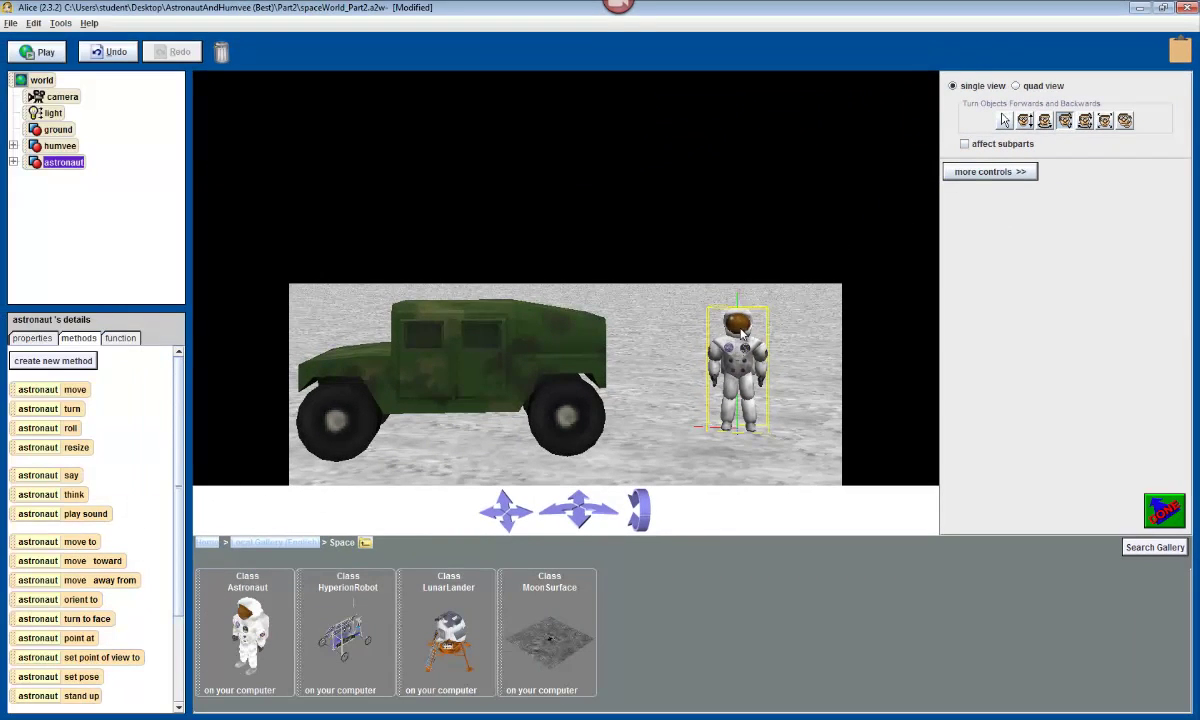
mouse_move(742, 326)
mouse_down()
mouse_move(742, 500)
mouse_move(742, 336)
mouse_up()
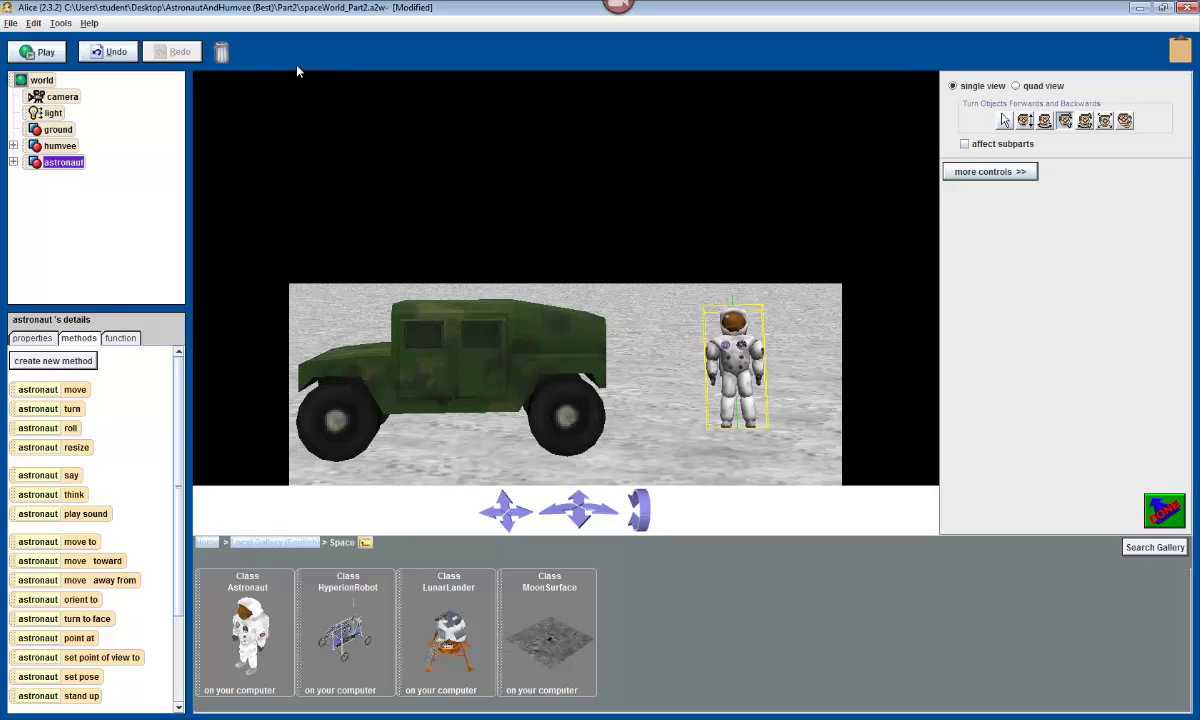
click(127, 54)
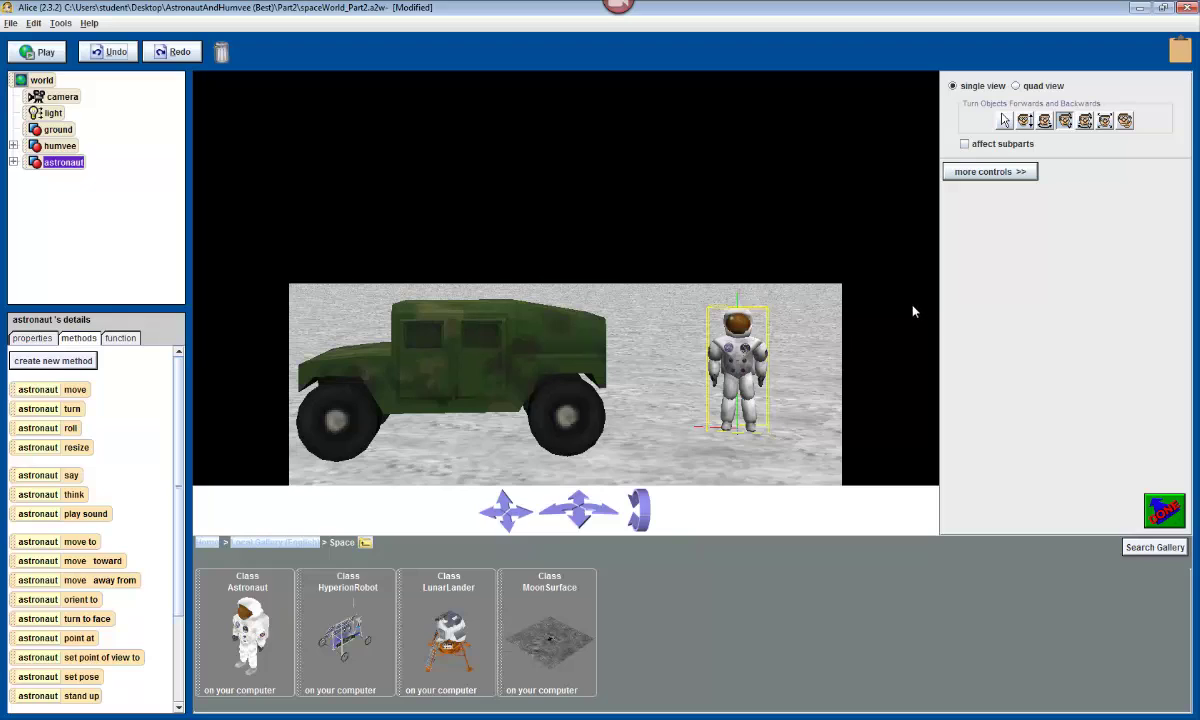
- Try tumbling the humvee freely in several directions, including upside down
click(1087, 122)
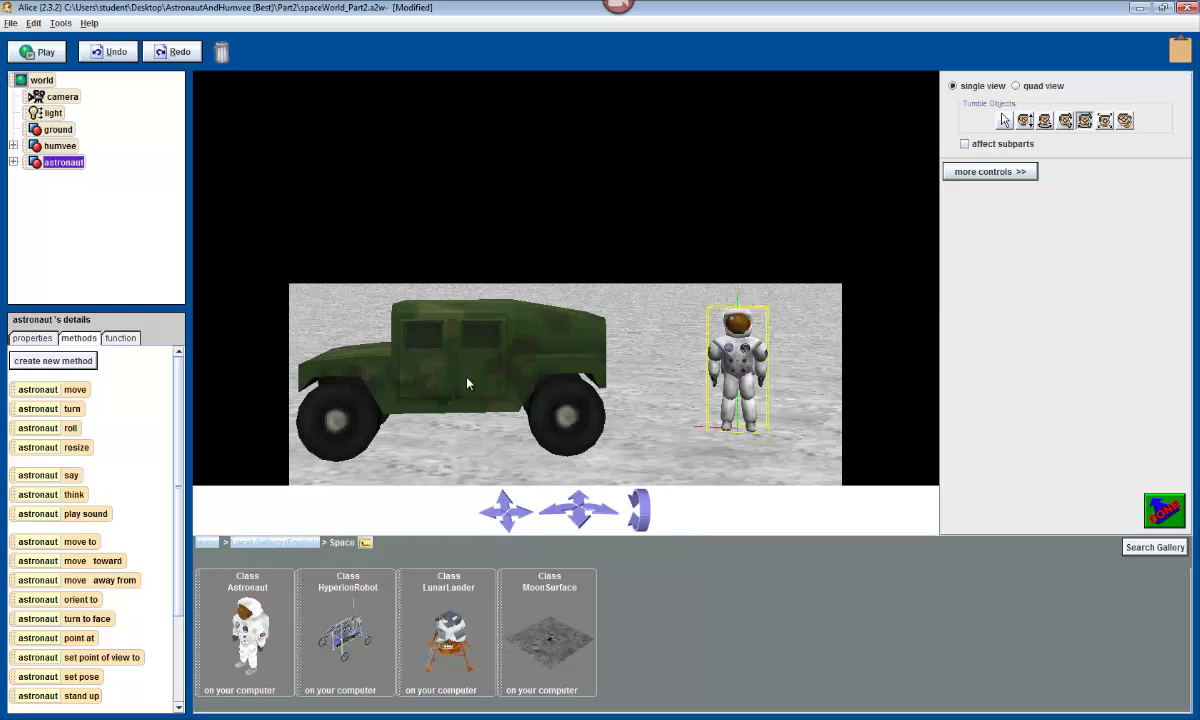
drag(467, 385, 484, 344)
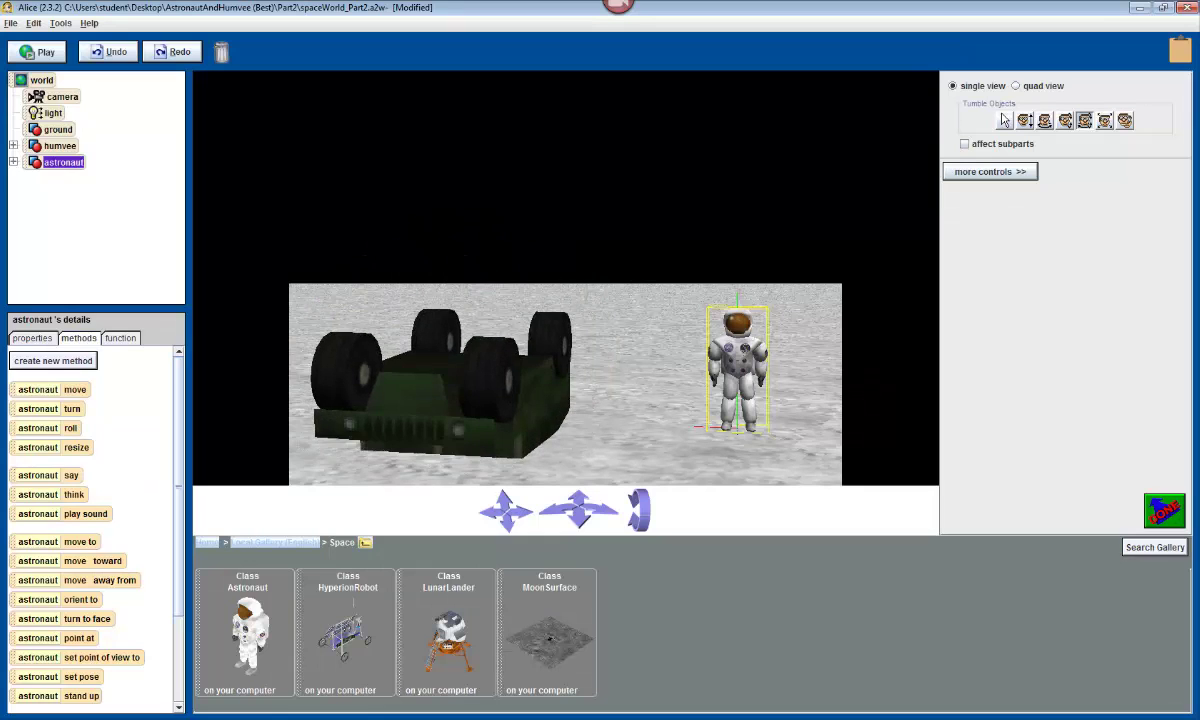
drag(528, 389, 490, 430)
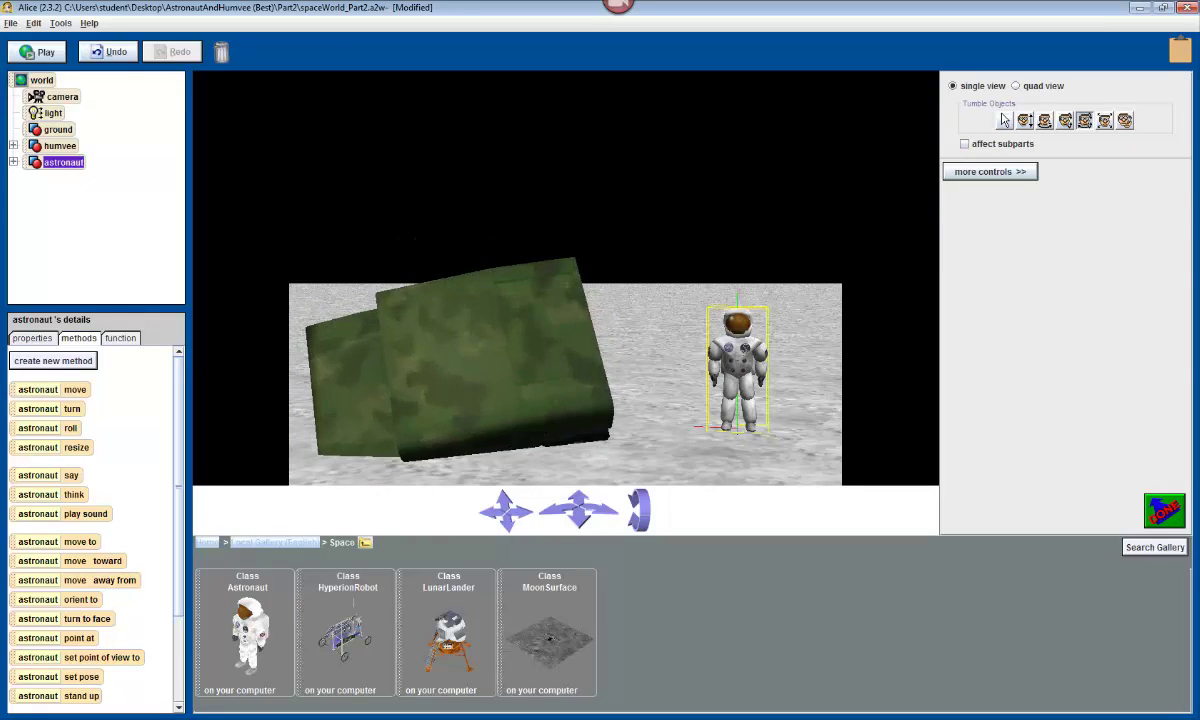
drag(480, 320, 588, 388)
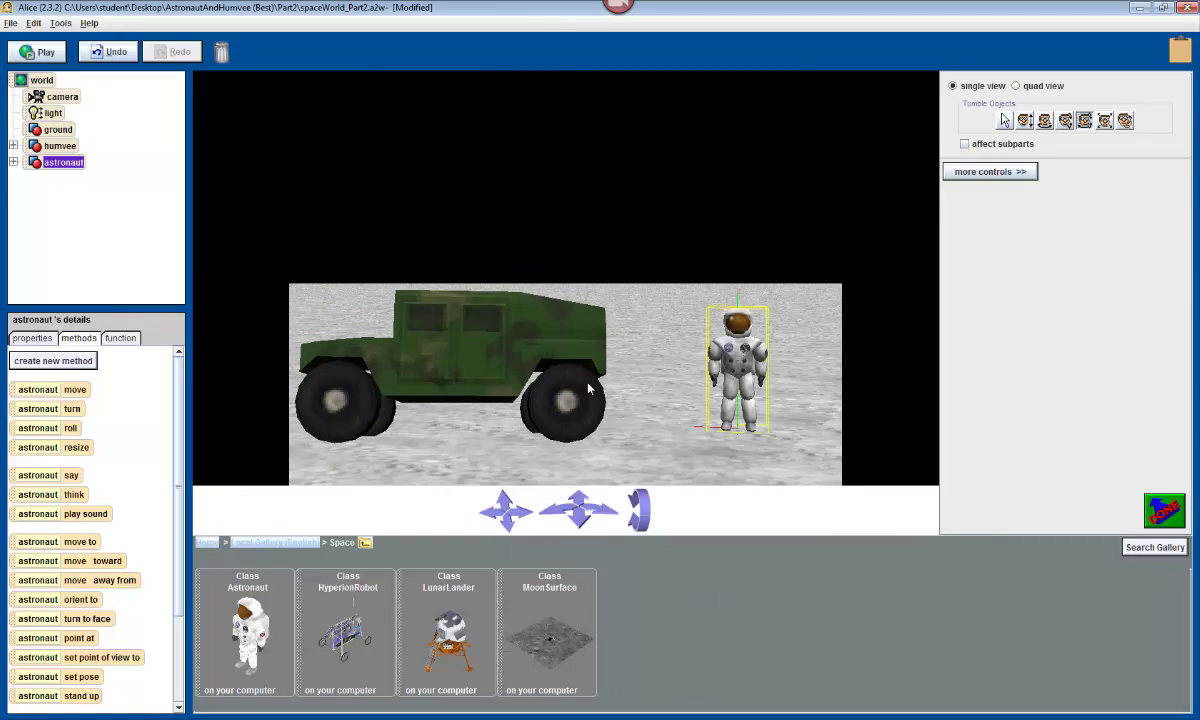
- Undo all the tumbling applied to the humvee so it stands upright on its wheels
click(127, 58)
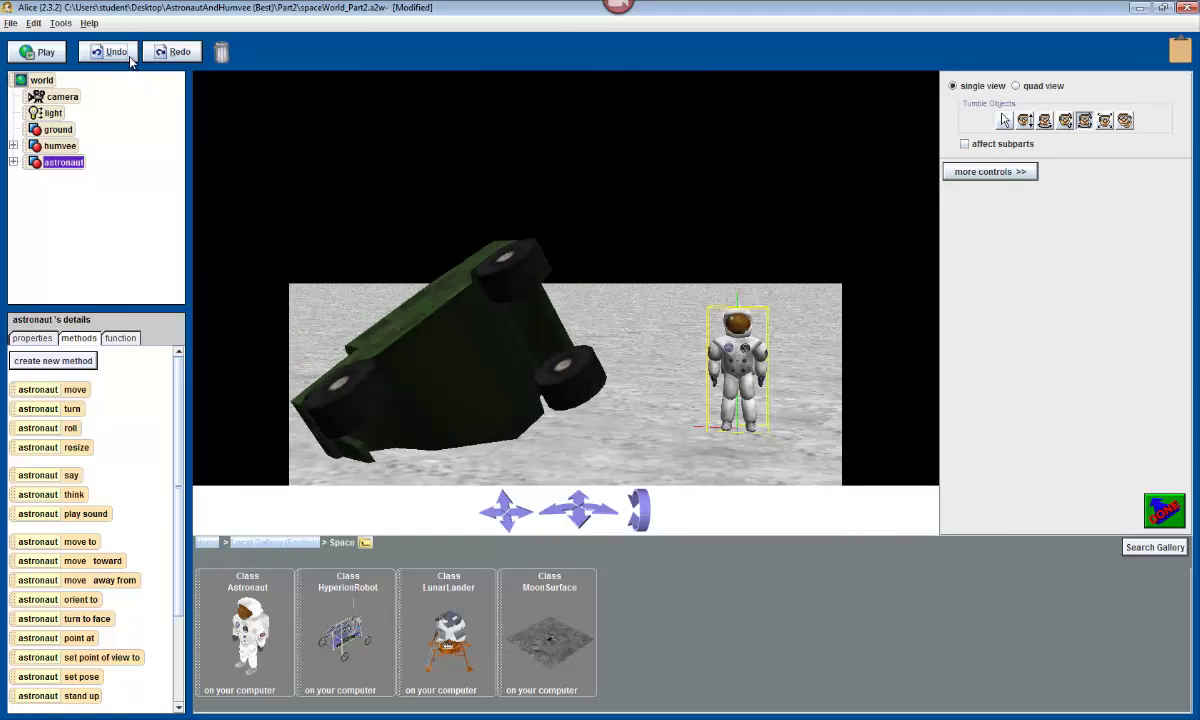
click(116, 52)
click(116, 52)
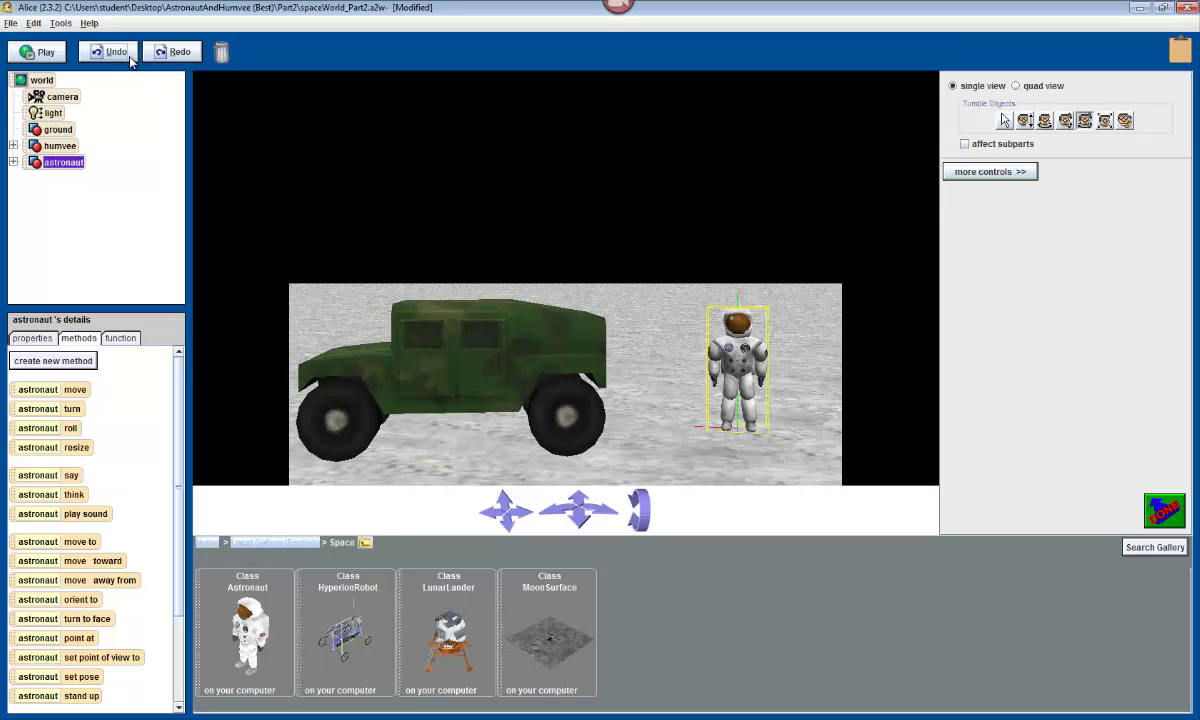